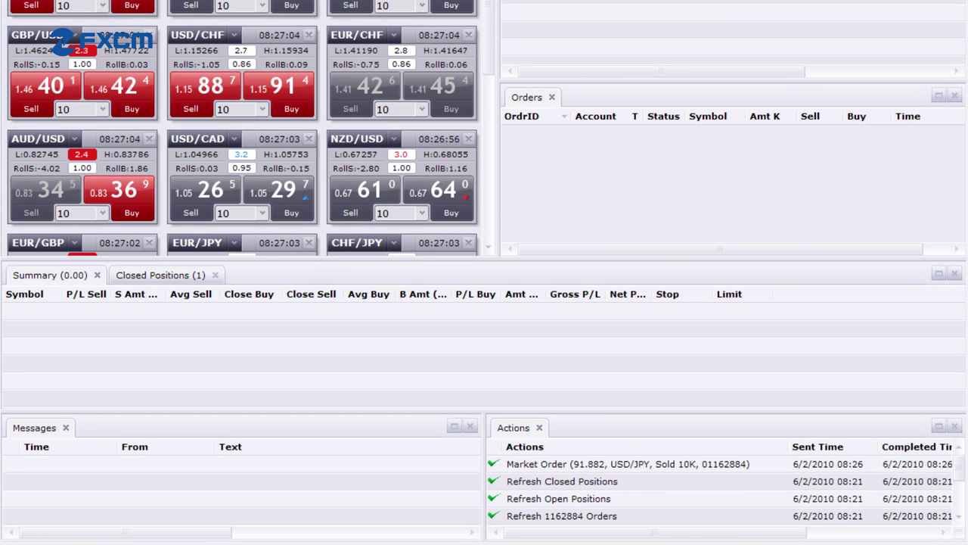
Step: Close the Messages, Actions and Orders panels and dock Accounts as a tab beside Closed Positions
click(470, 427)
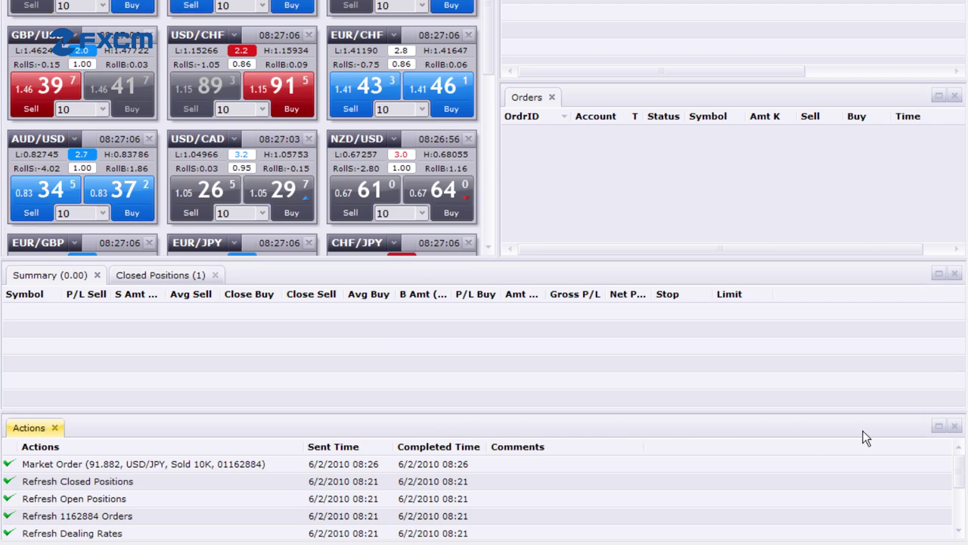
click(954, 428)
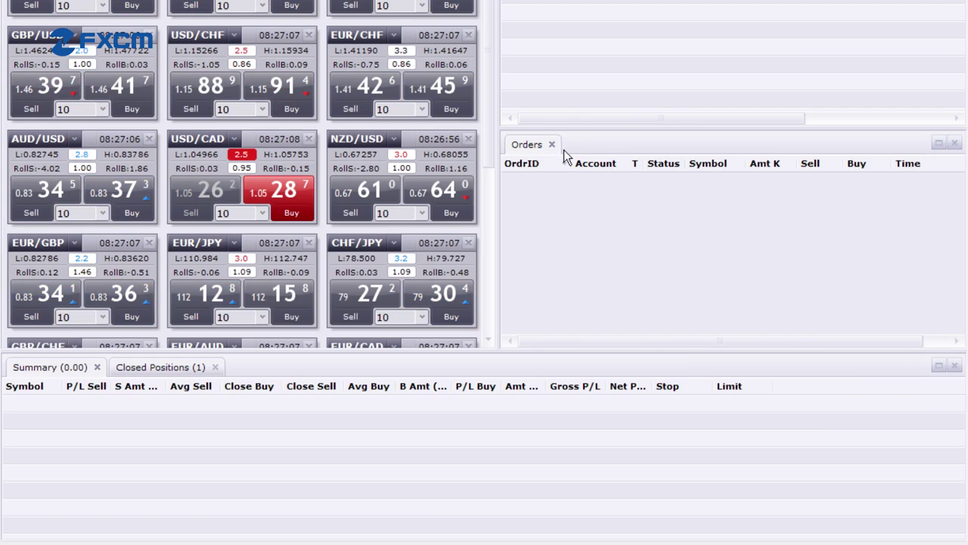
click(551, 144)
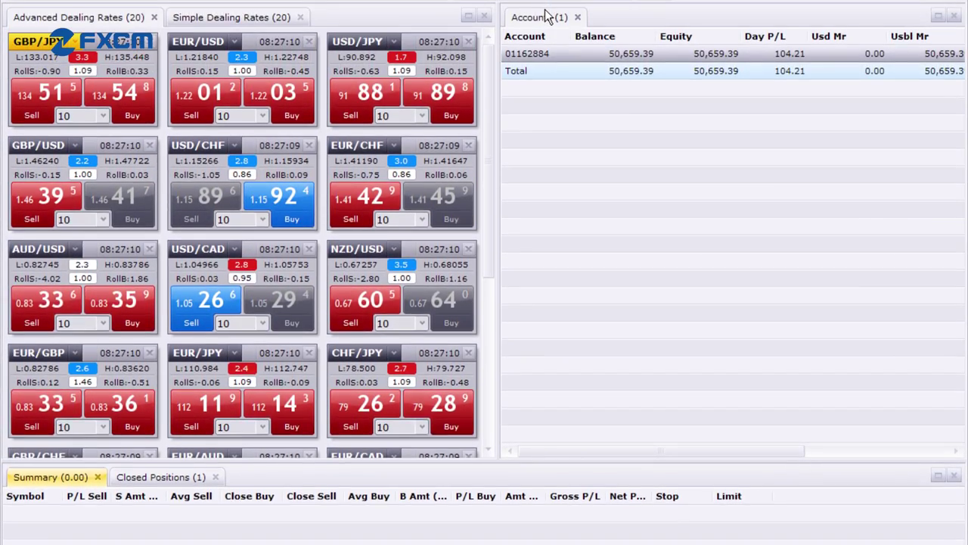
drag(546, 17, 481, 541)
drag(486, 494, 487, 496)
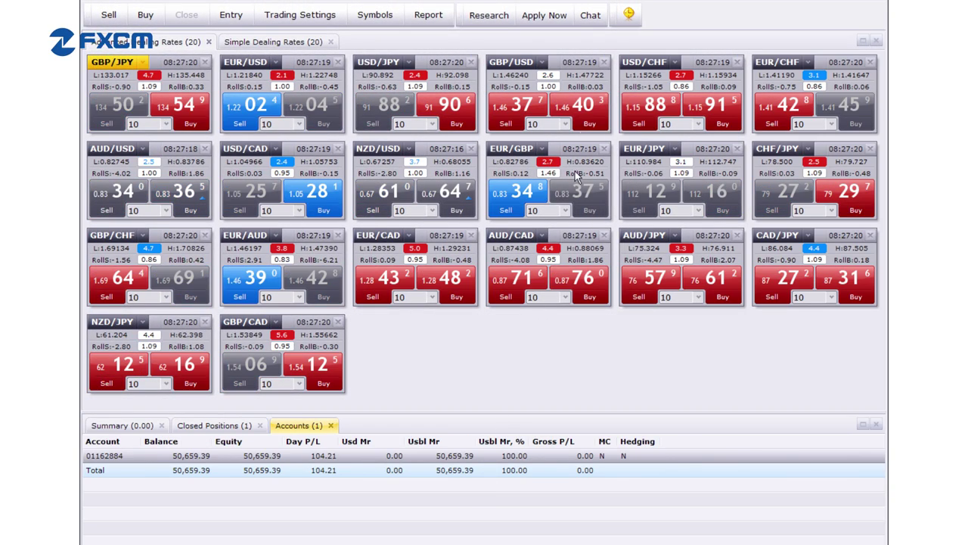
Step: Create a USD/JPY 15 Minutes chart and place it in the main chart area
click(629, 14)
click(436, 211)
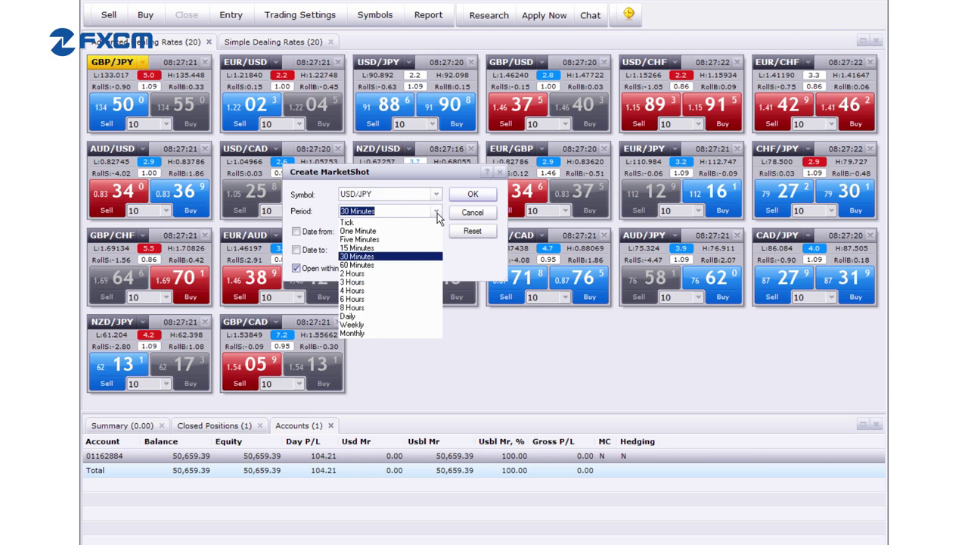
click(411, 247)
click(473, 196)
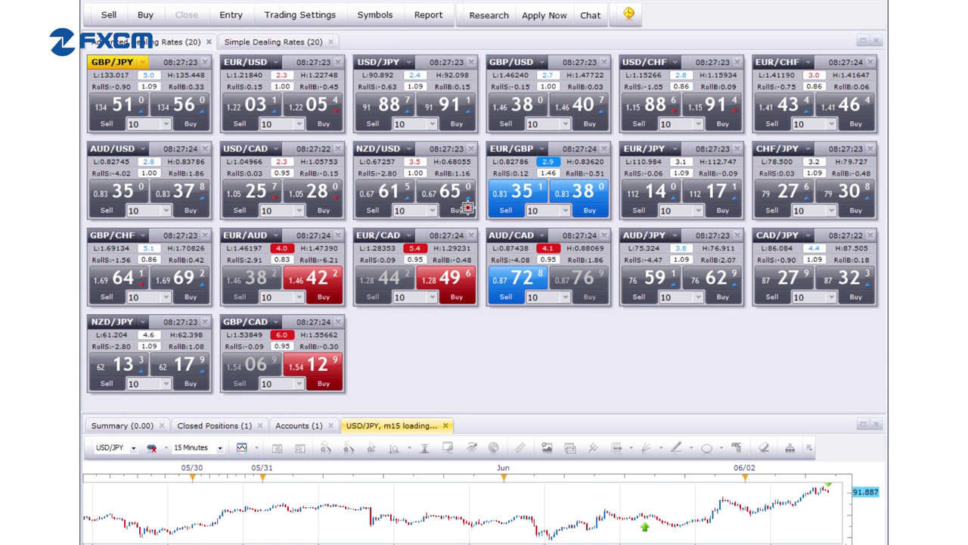
drag(394, 425, 479, 141)
Step: Create a second USD/JPY chart at 30 Minutes, then return to the 15-minute chart tab
click(624, 23)
click(436, 212)
click(370, 257)
click(473, 195)
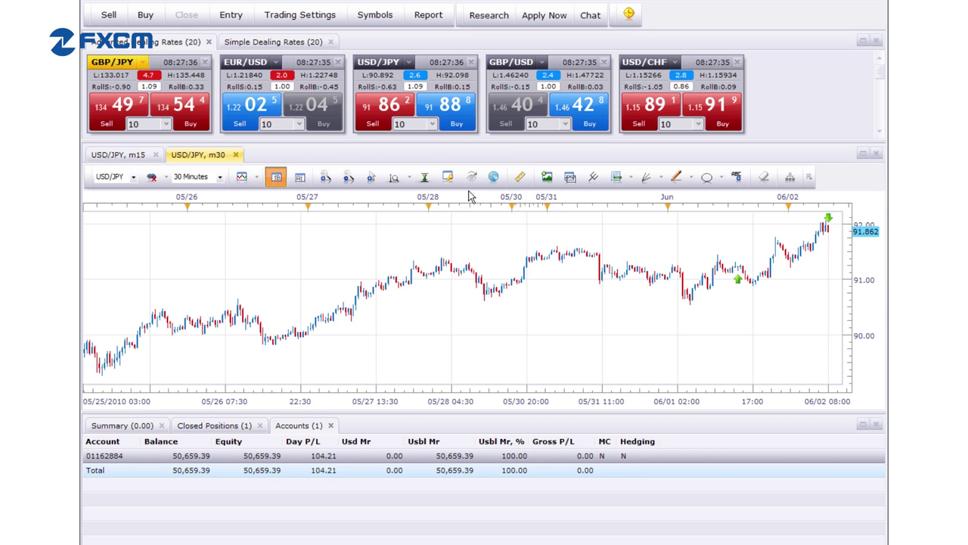
click(118, 155)
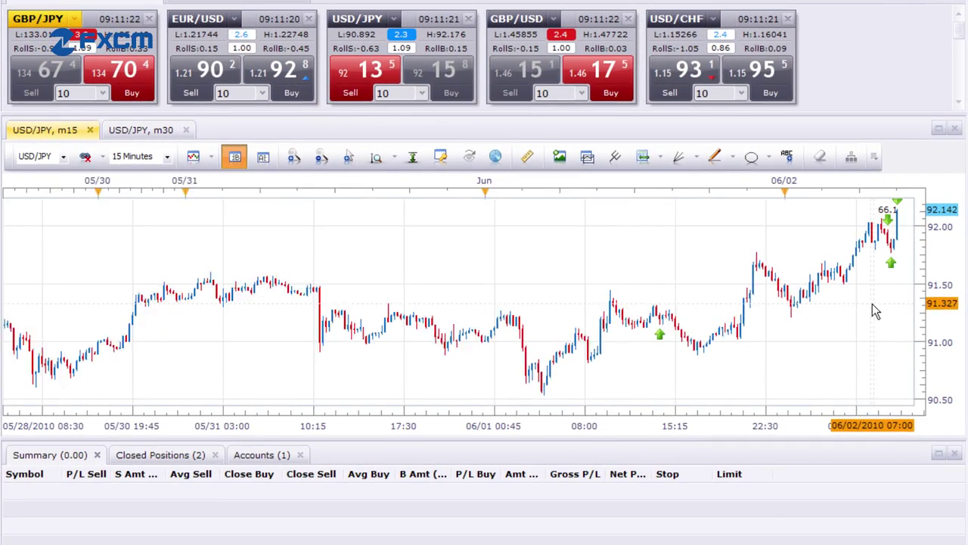
Step: Zoom the chart, place a USD/JPY market order from it, and set the position's stop to 89.066
scroll(870, 314, up, 5)
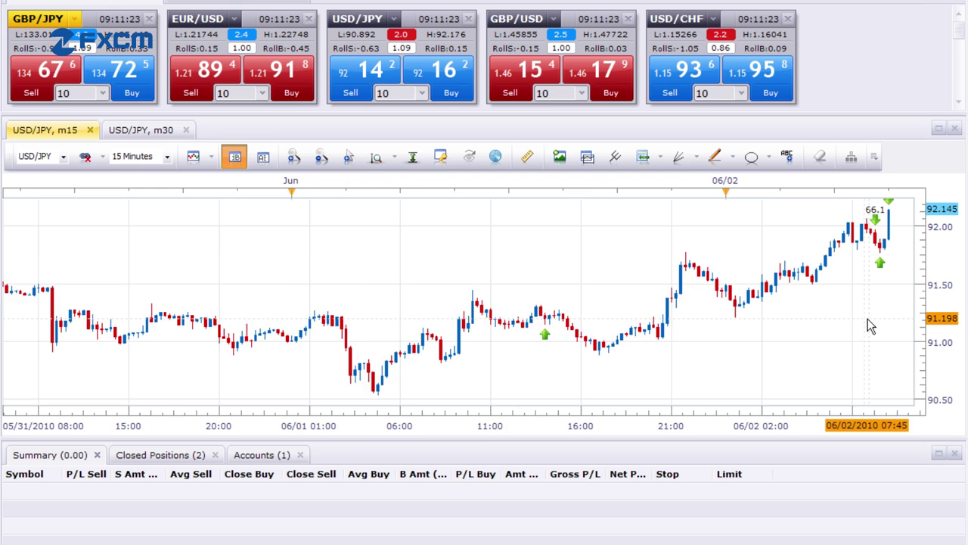
scroll(868, 319, up, 2)
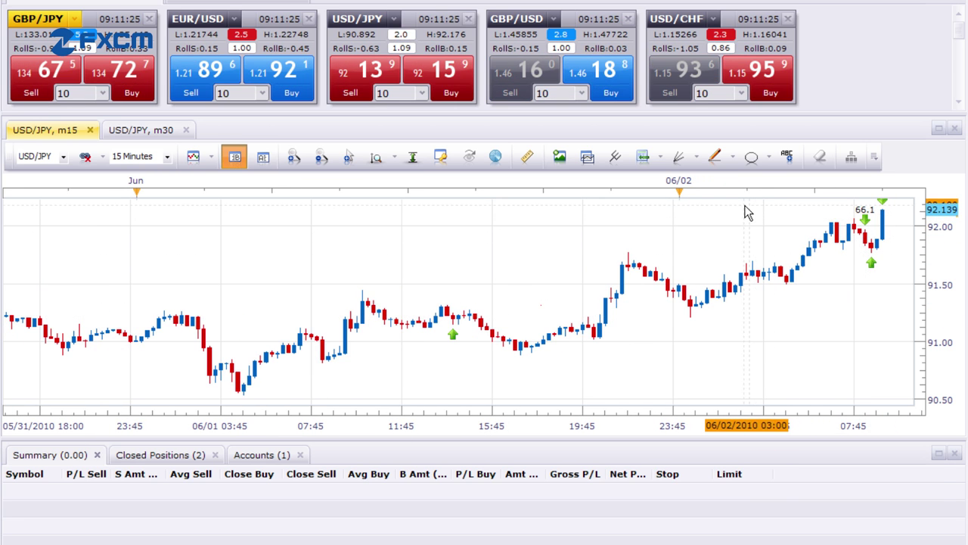
right_click(746, 206)
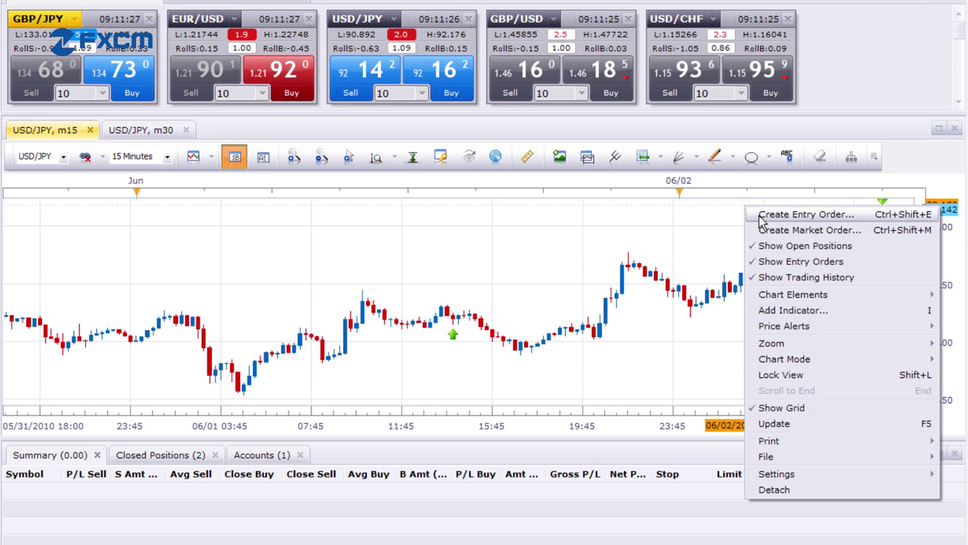
click(766, 230)
click(568, 171)
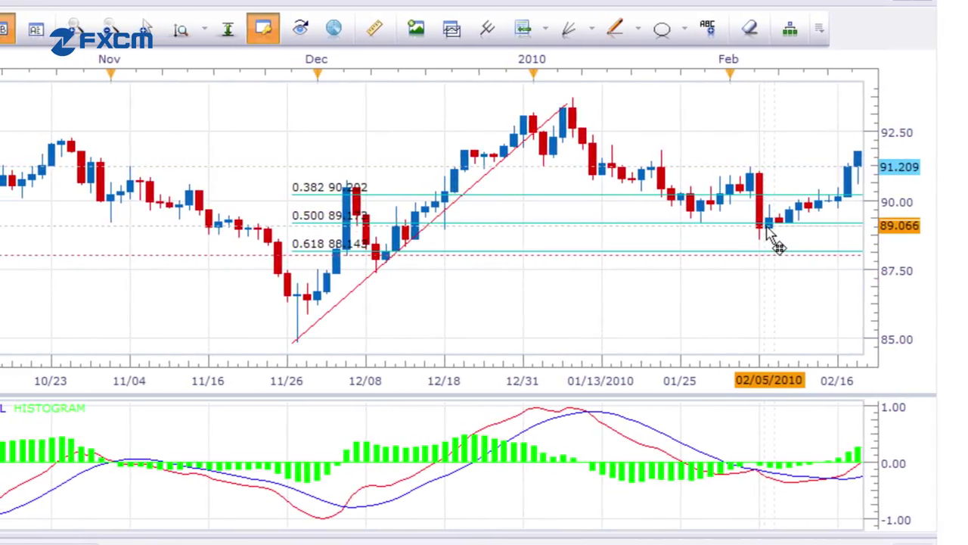
click(768, 230)
click(538, 247)
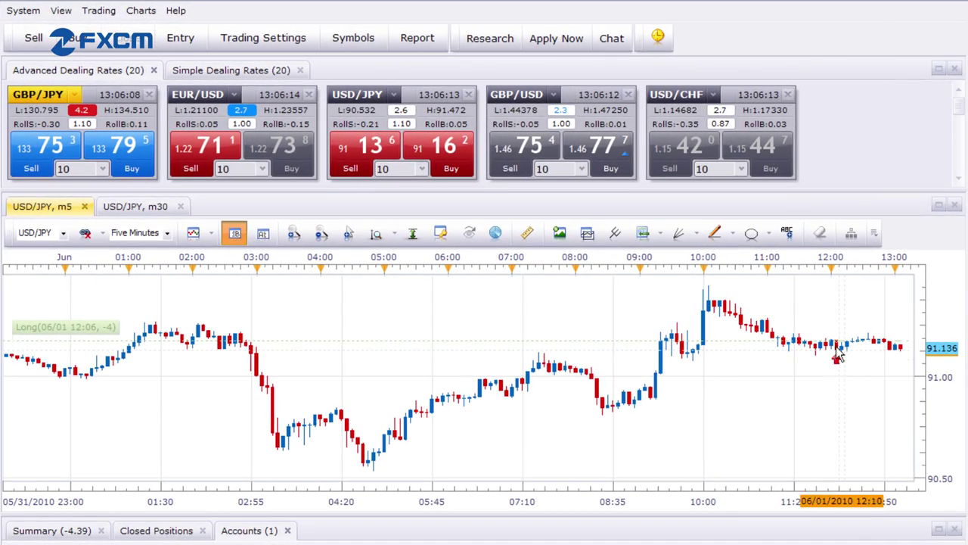
Step: Add a USD/JPY price alert with the rate set to 91.150 from the Charts > Price Alerts menu
click(142, 11)
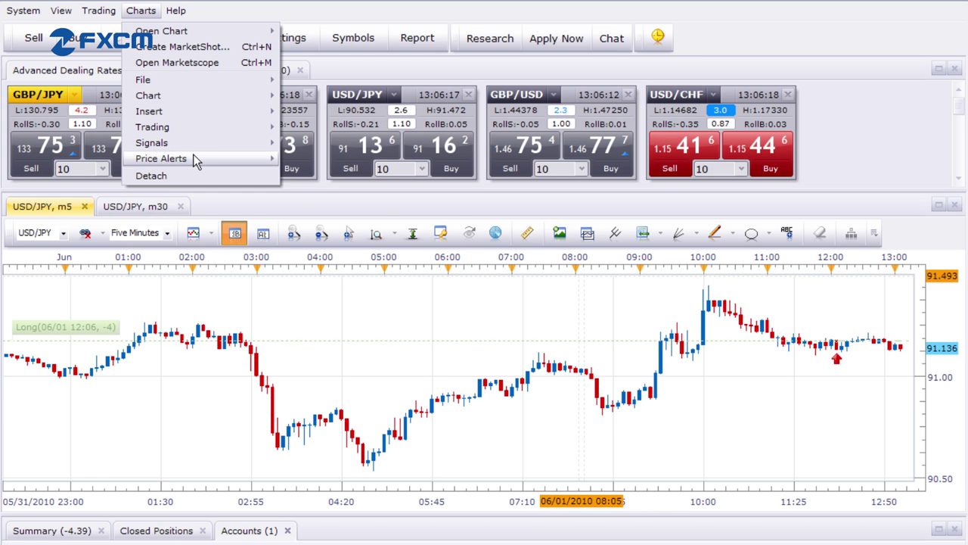
mouse_move(195, 158)
click(323, 160)
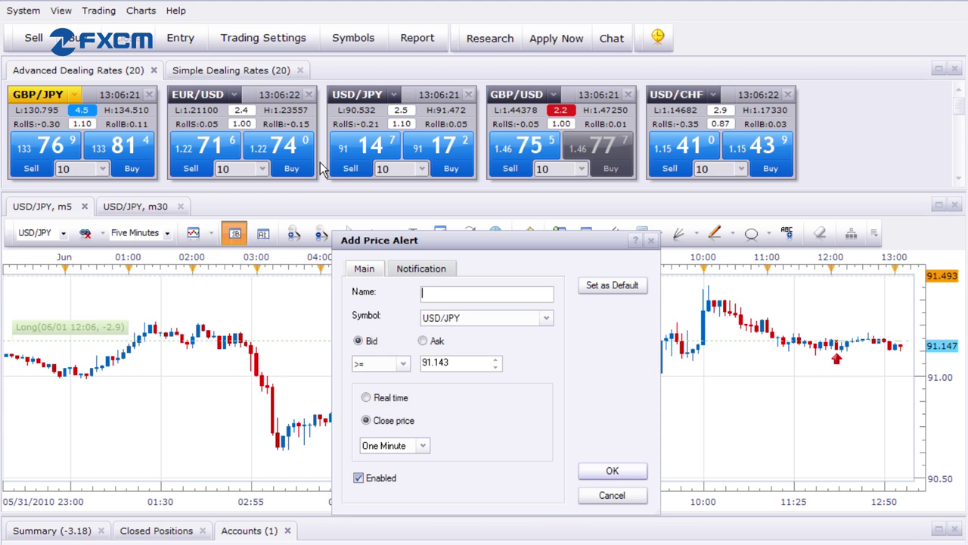
text(50)
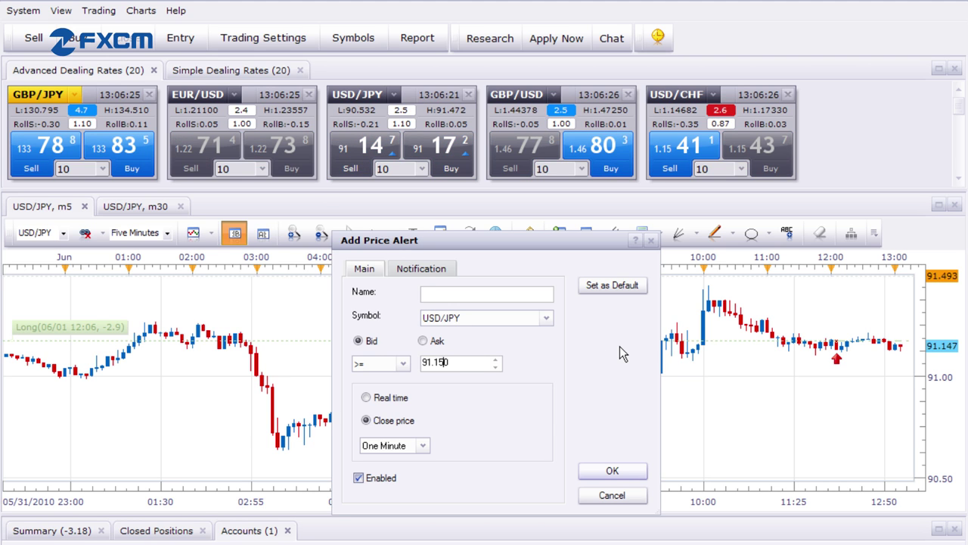
key(Return)
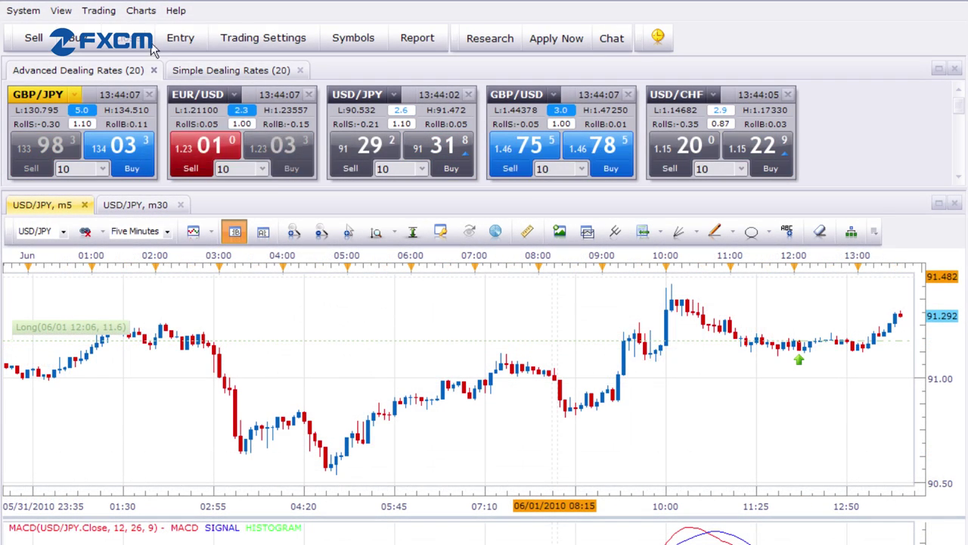
Step: Add a MACD Signals signal with periods 12, 26, 9 from the Charts > Signals menu
click(142, 12)
mouse_move(227, 144)
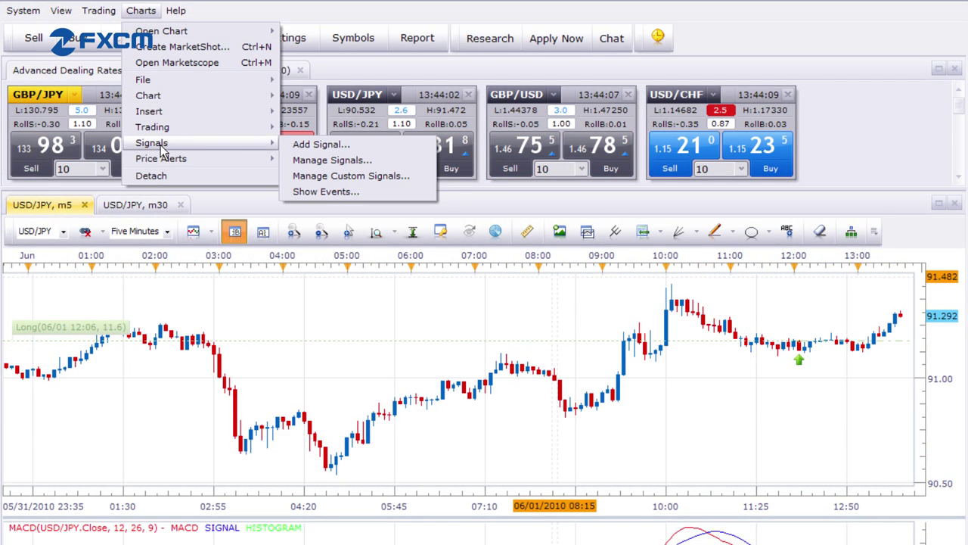
click(320, 144)
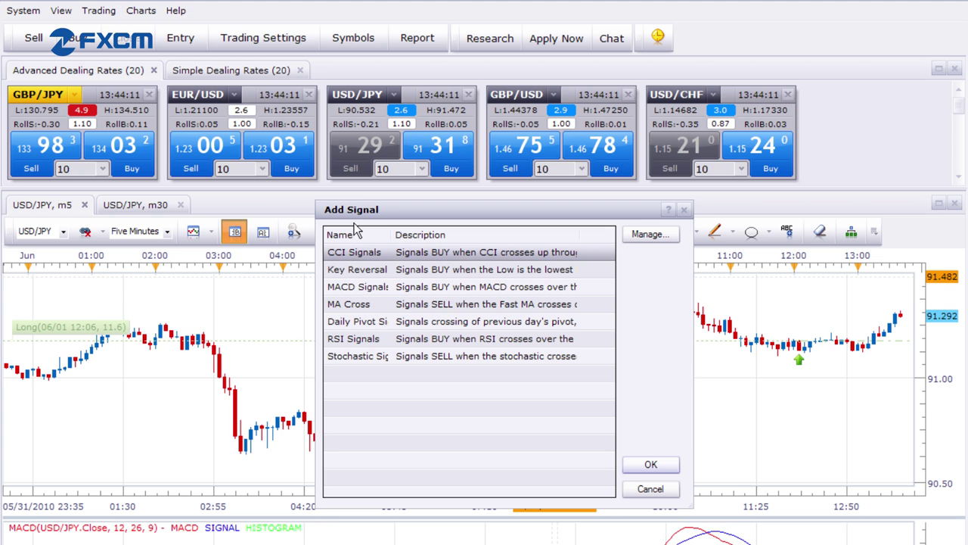
click(357, 292)
click(652, 464)
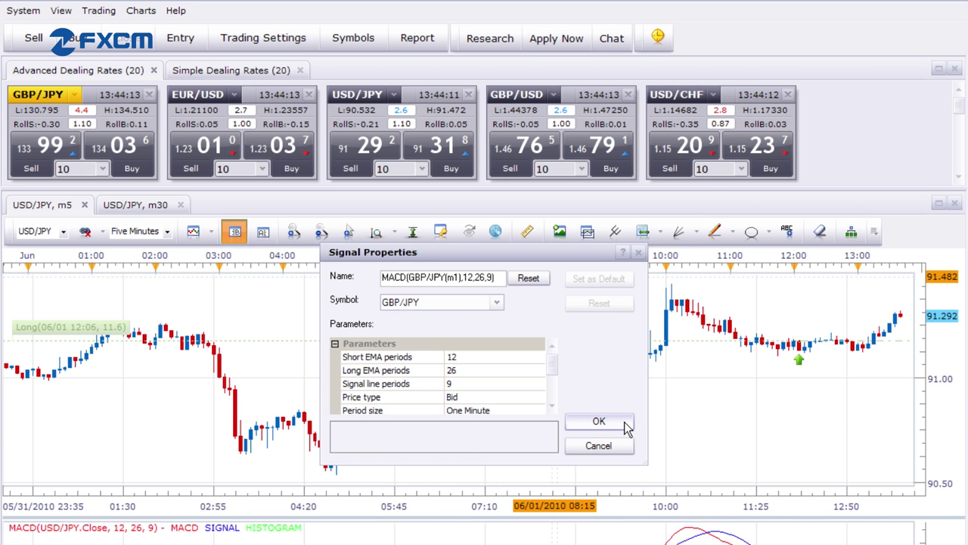
click(624, 422)
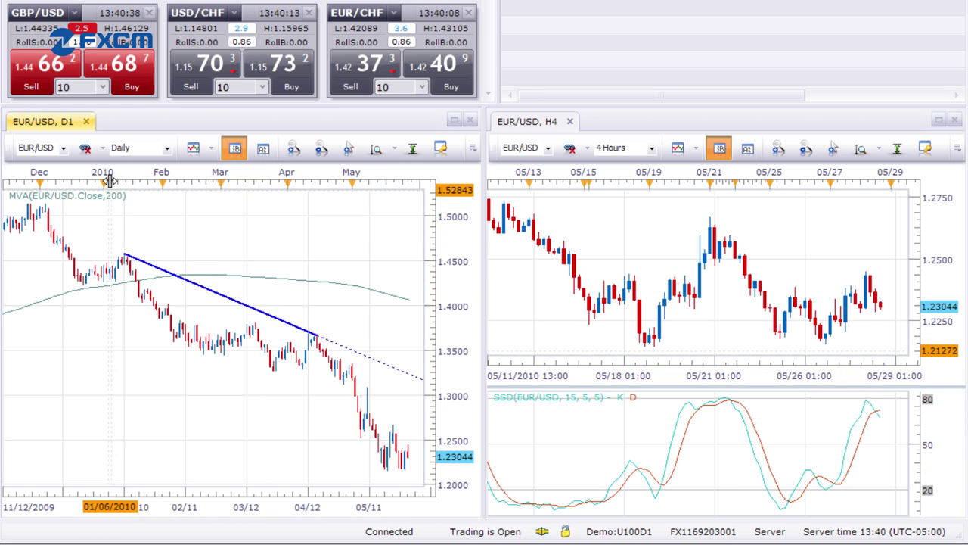
Step: Put both the daily and 4-hour charts in the Red link group
click(103, 151)
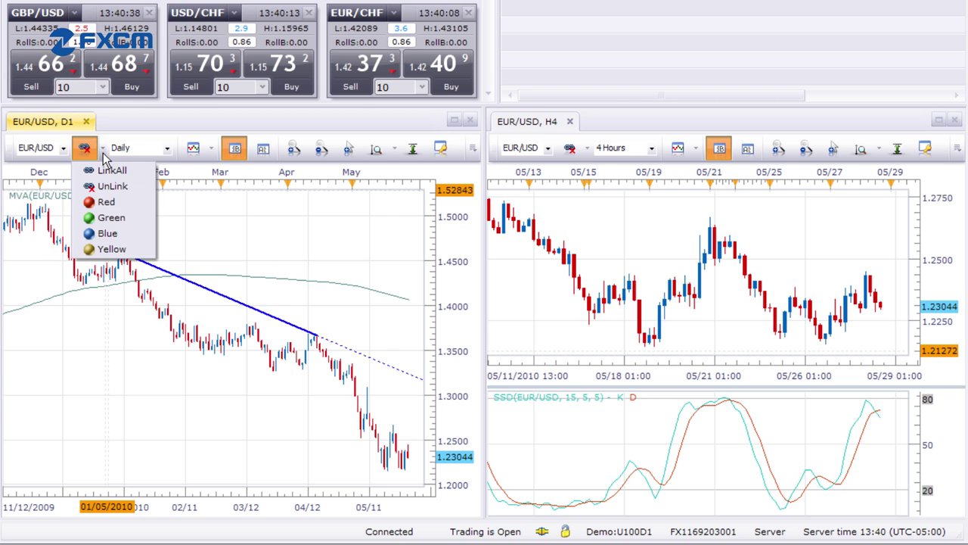
click(106, 202)
click(589, 150)
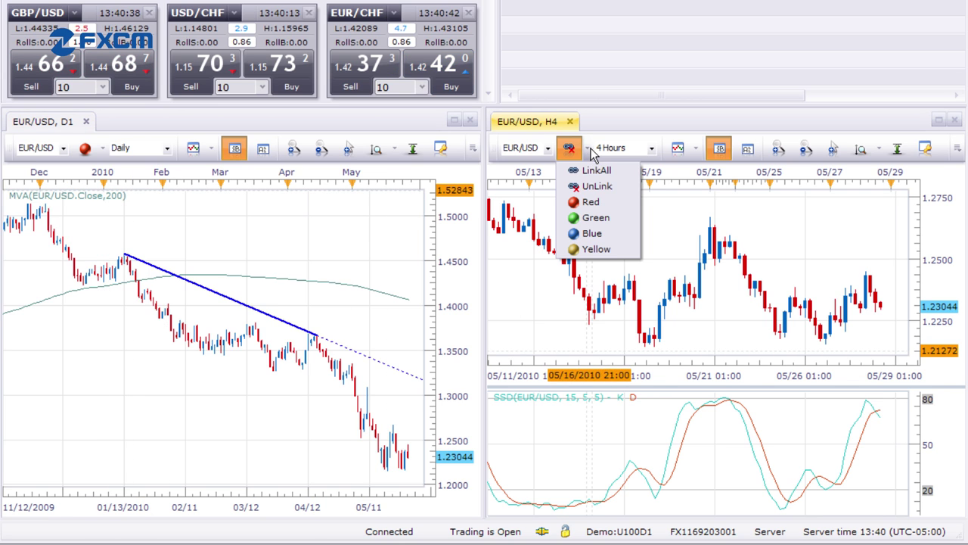
click(592, 203)
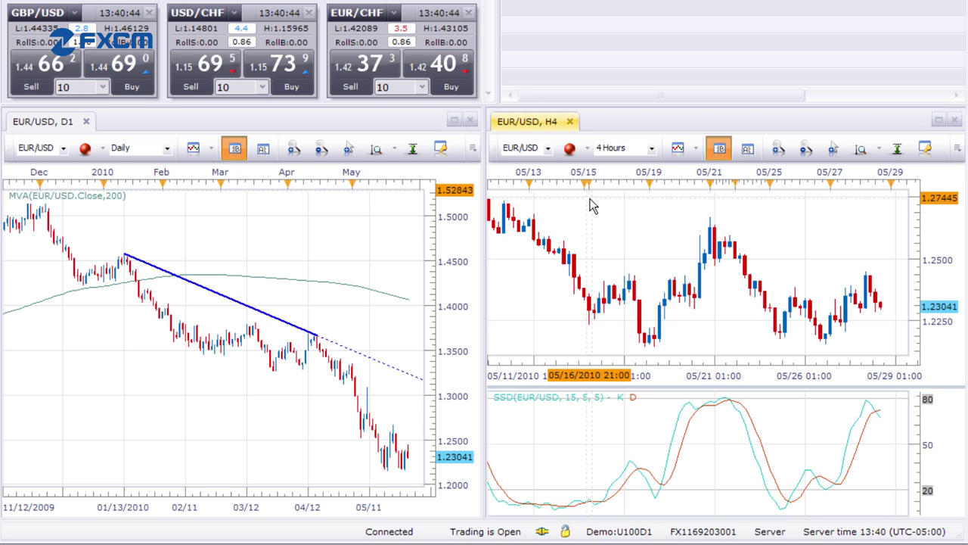
Step: Switch the linked charts' symbol to GBP/USD, then USD/CHF, and finally AUD/USD
click(549, 149)
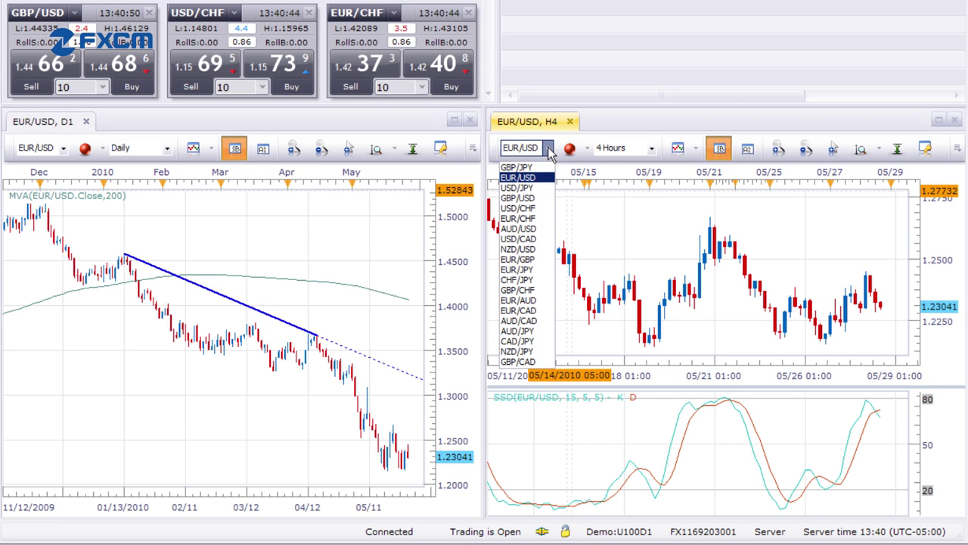
click(541, 200)
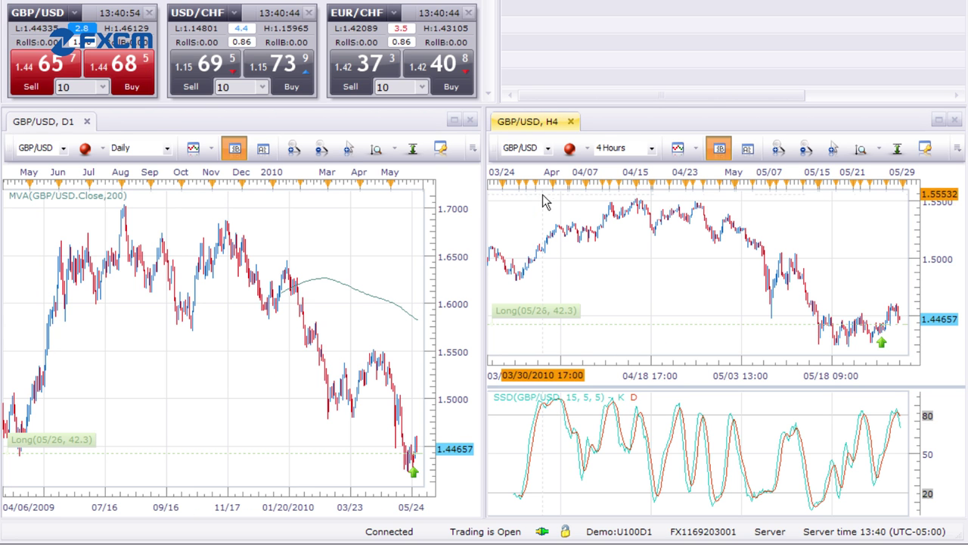
click(547, 150)
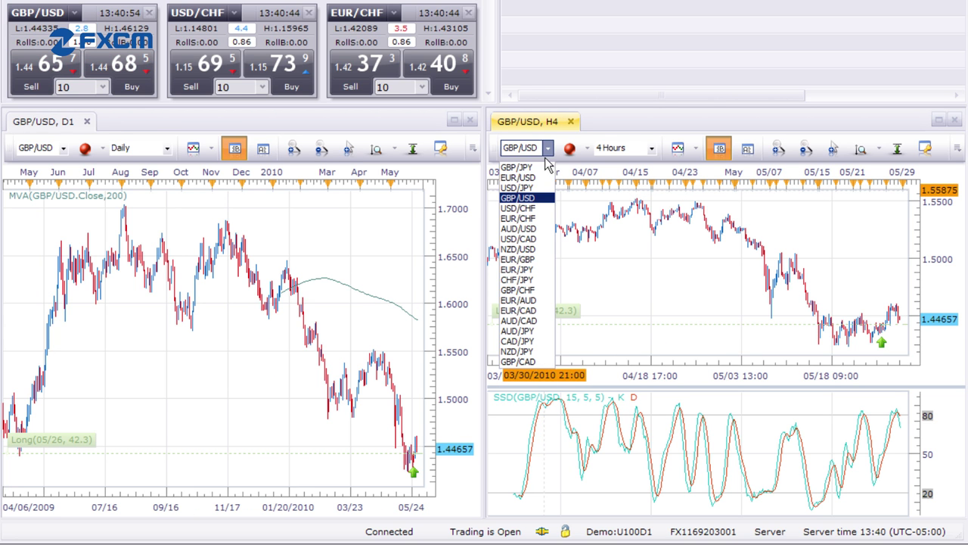
click(542, 209)
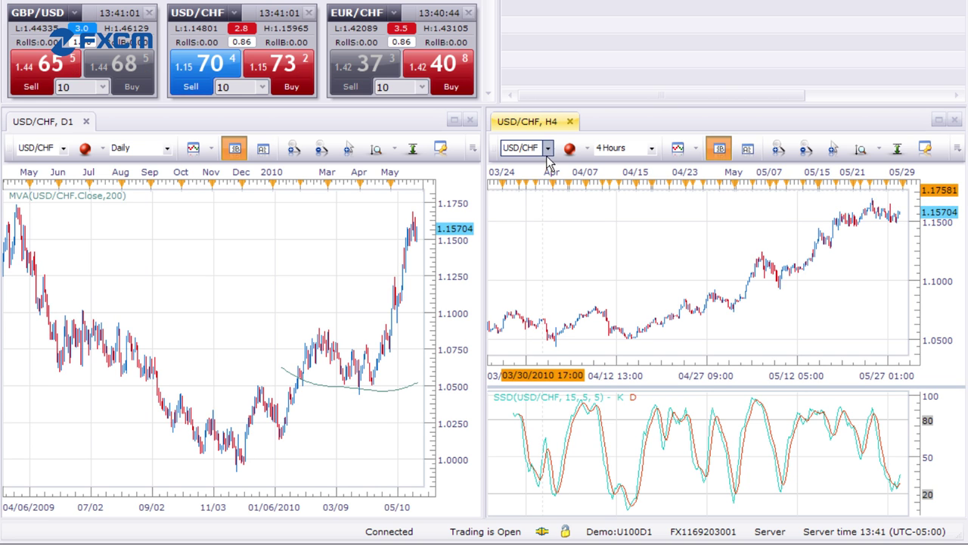
click(548, 148)
click(522, 228)
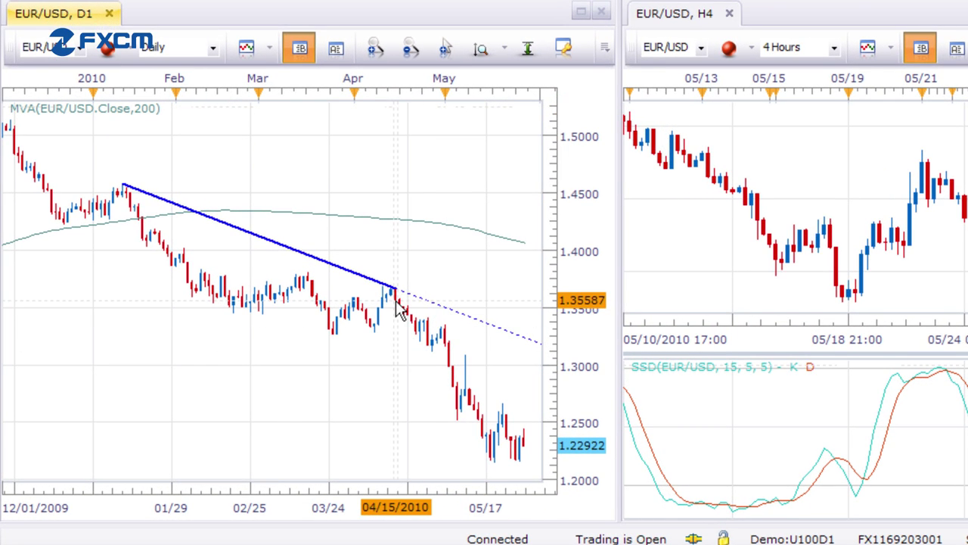
Step: Drag a Fibonacci retracement on the EUR/USD D1 chart from the trendline's April end to the 05/19 low
drag(393, 289, 493, 470)
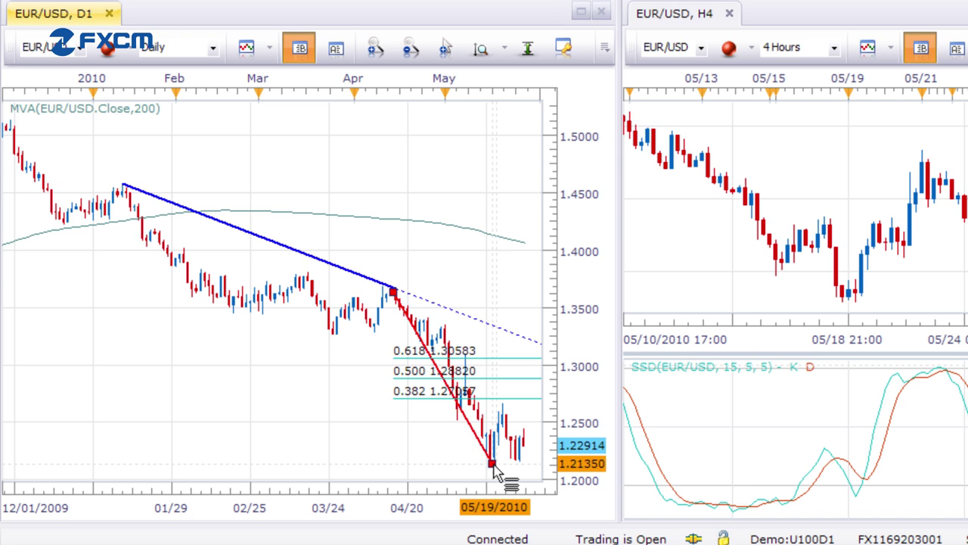